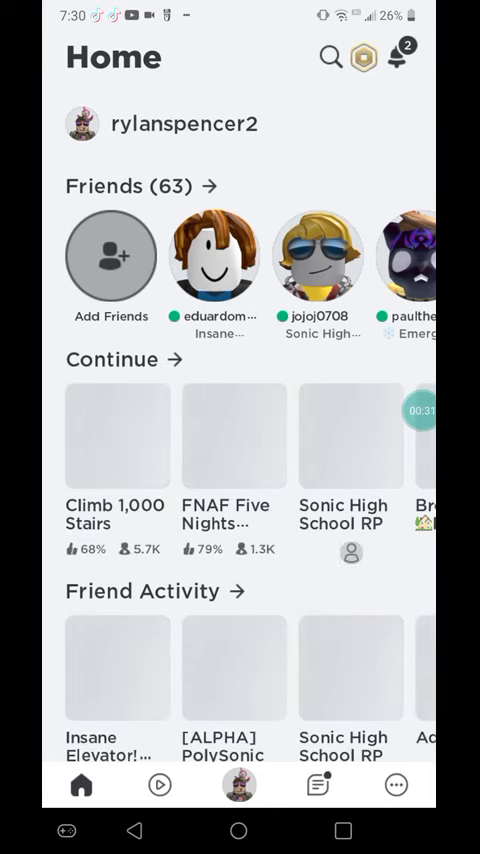
Open the Climb 1,000 Stairs details sheet from the recently played experiences on the home screen
click(351, 552)
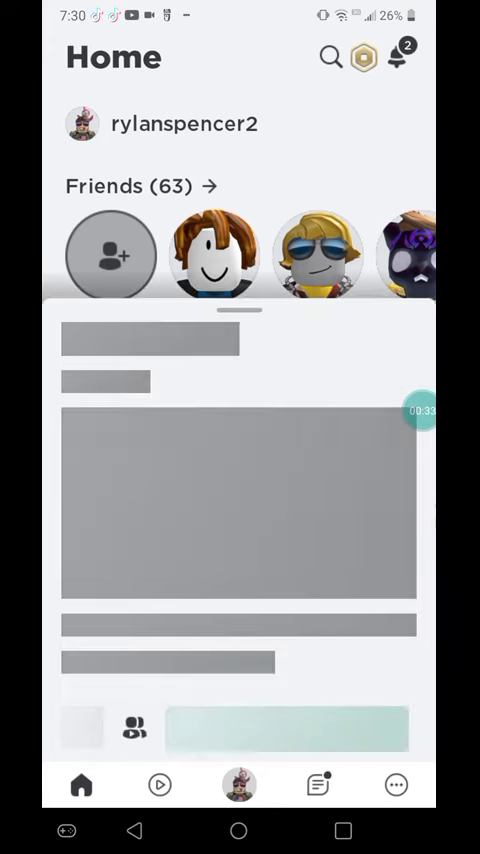